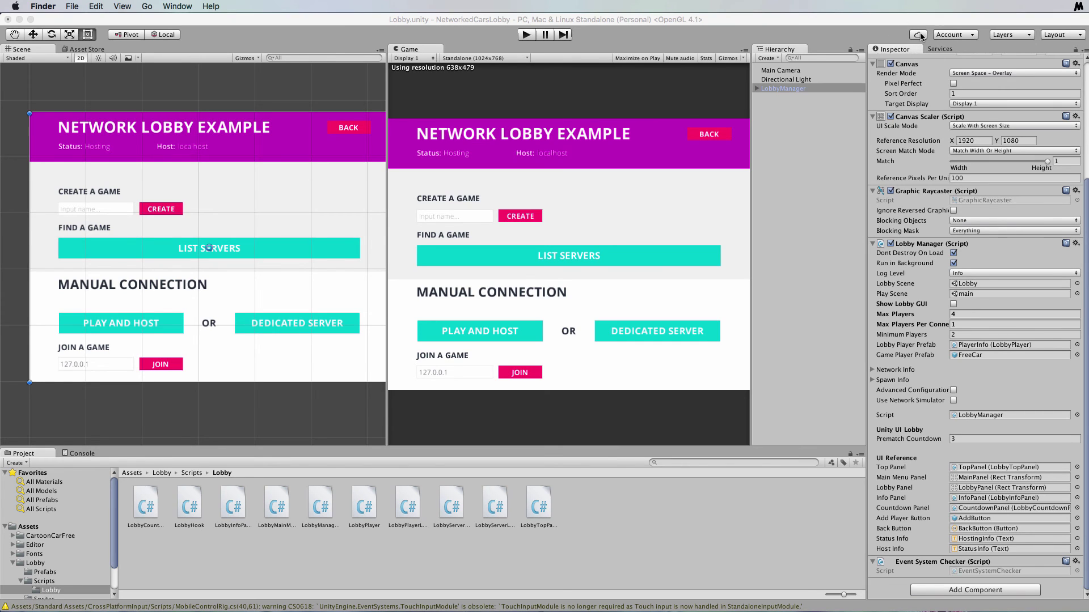
Open the online dashboard of the NetworkedCars project's Multiplayer service from Unity's services
{"action": "left_click", "coordinate": [941, 47]}
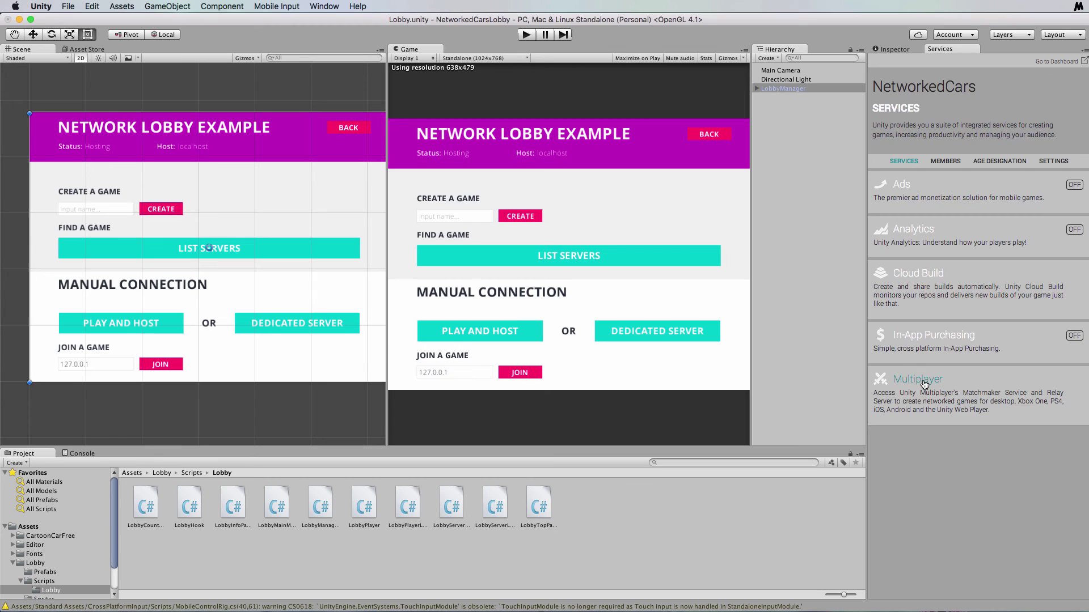
{"action": "left_click", "coordinate": [919, 384]}
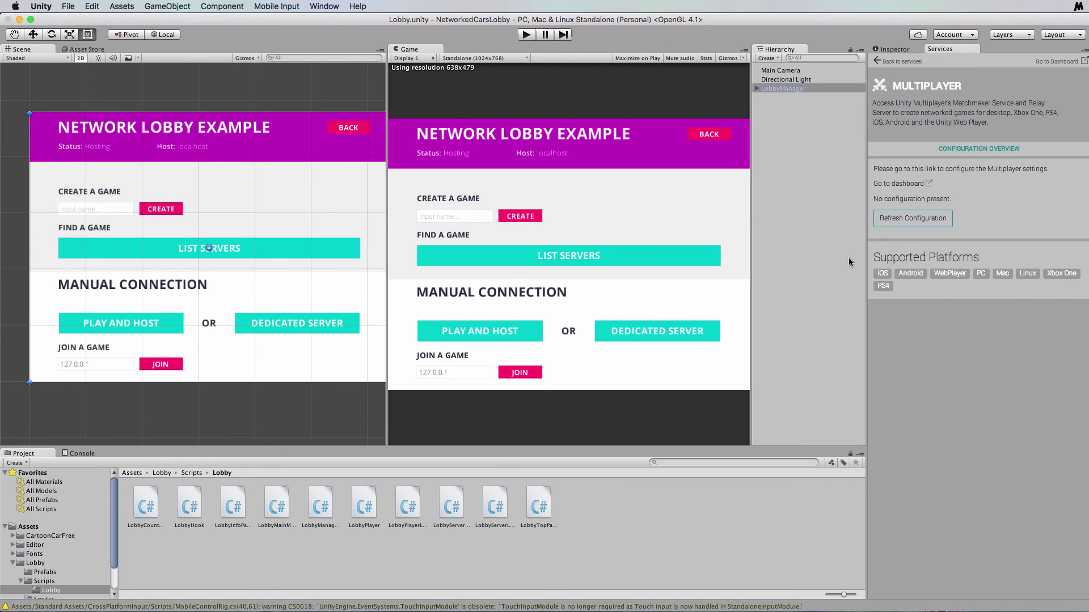
{"action": "left_click", "coordinate": [917, 186]}
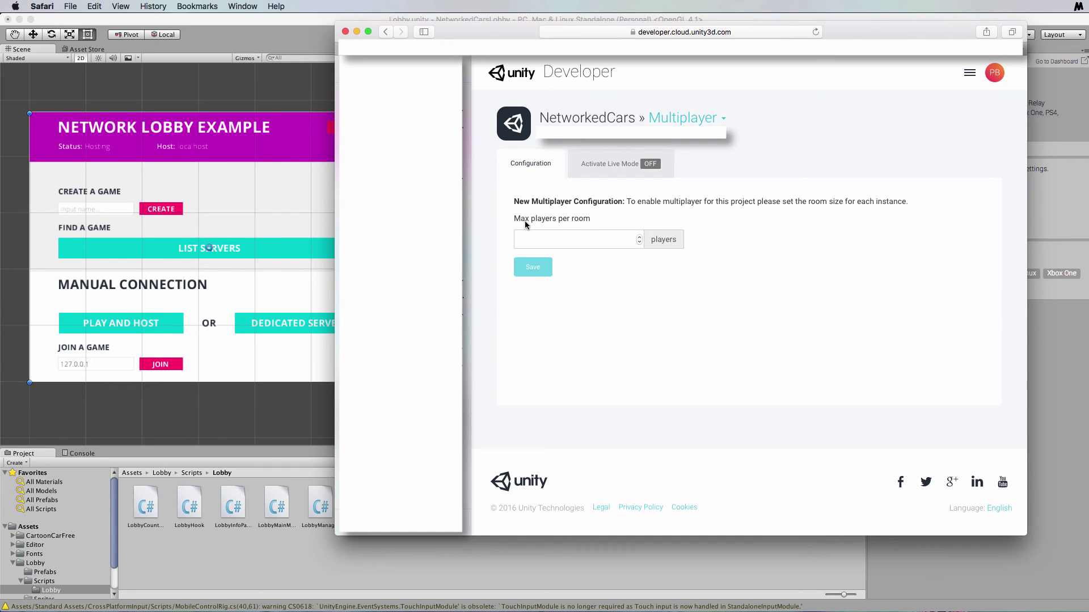
Set and save the maximum players per room as 4, and switch back to Unity to refresh the Multiplayer configuration
{"action": "left_click", "coordinate": [619, 244]}
{"action": "type", "text": "4"}
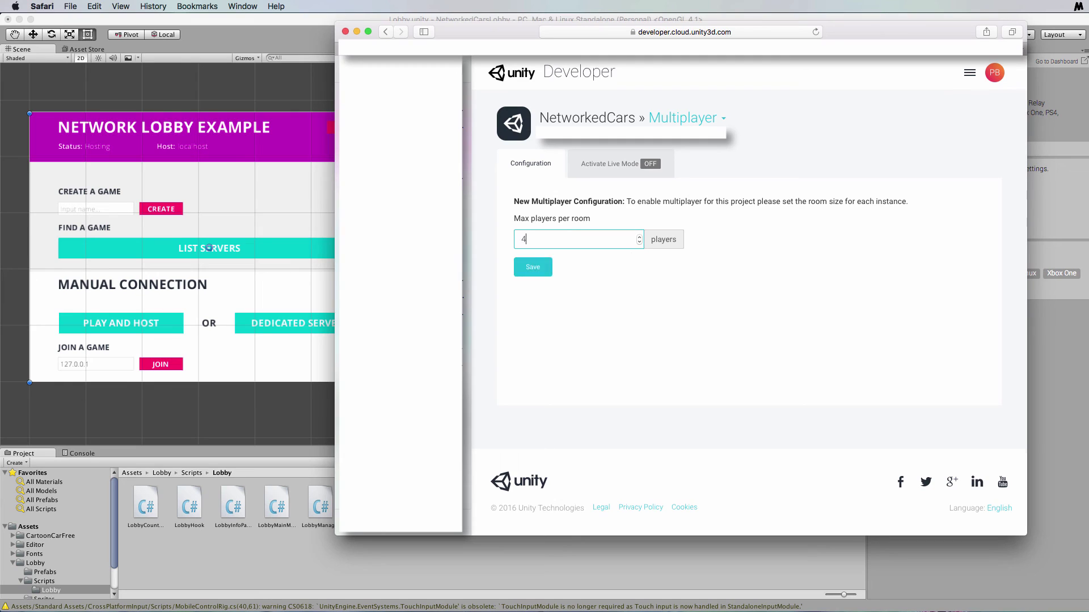
{"action": "left_click", "coordinate": [536, 271]}
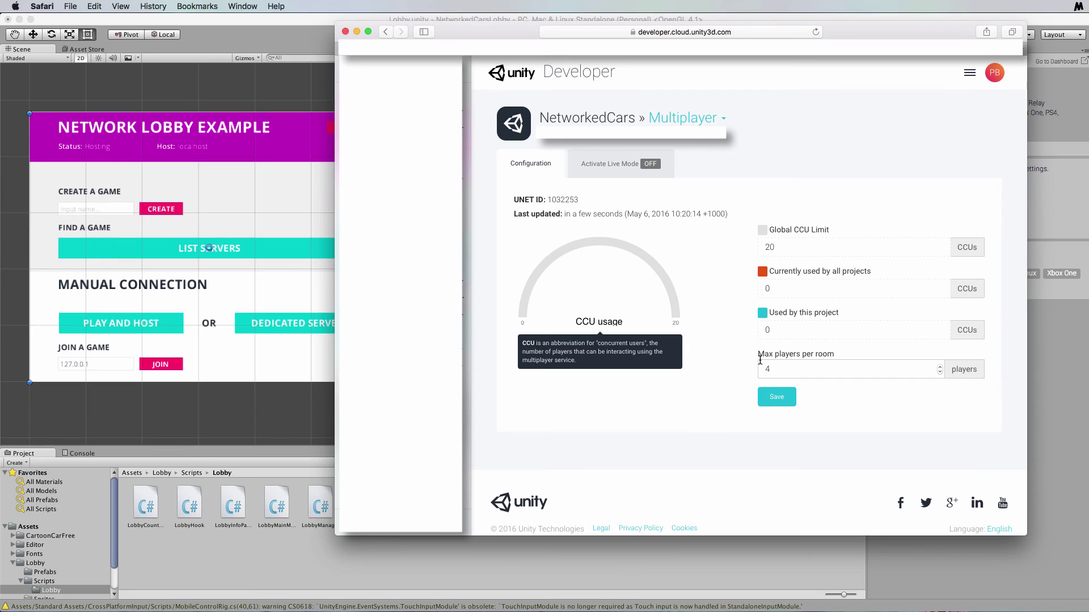
{"action": "left_click", "coordinate": [781, 398]}
{"action": "left_click", "coordinate": [1042, 20]}
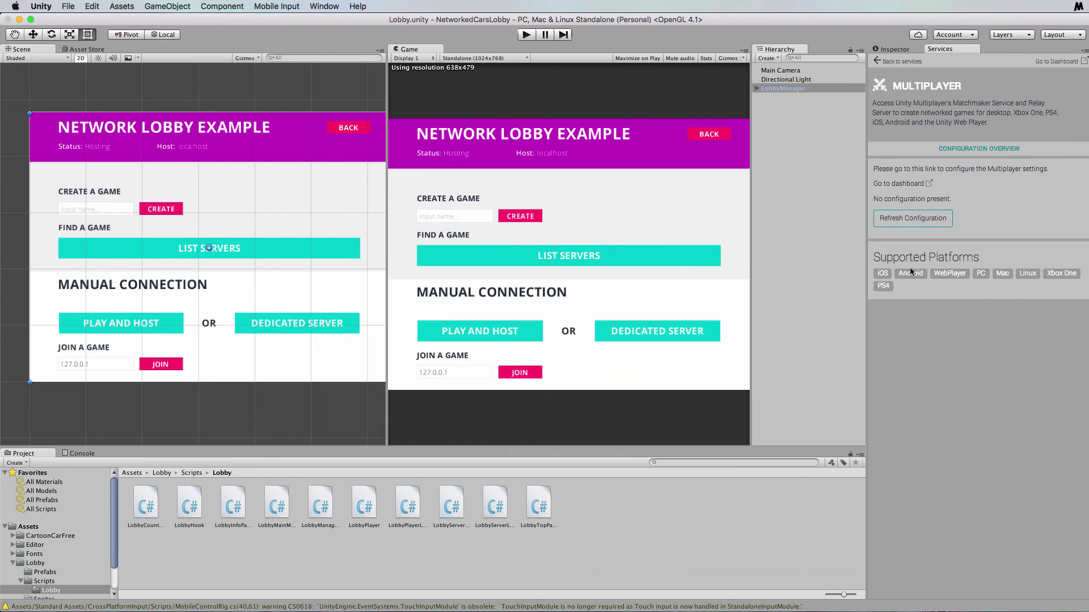
{"action": "left_click", "coordinate": [909, 224]}
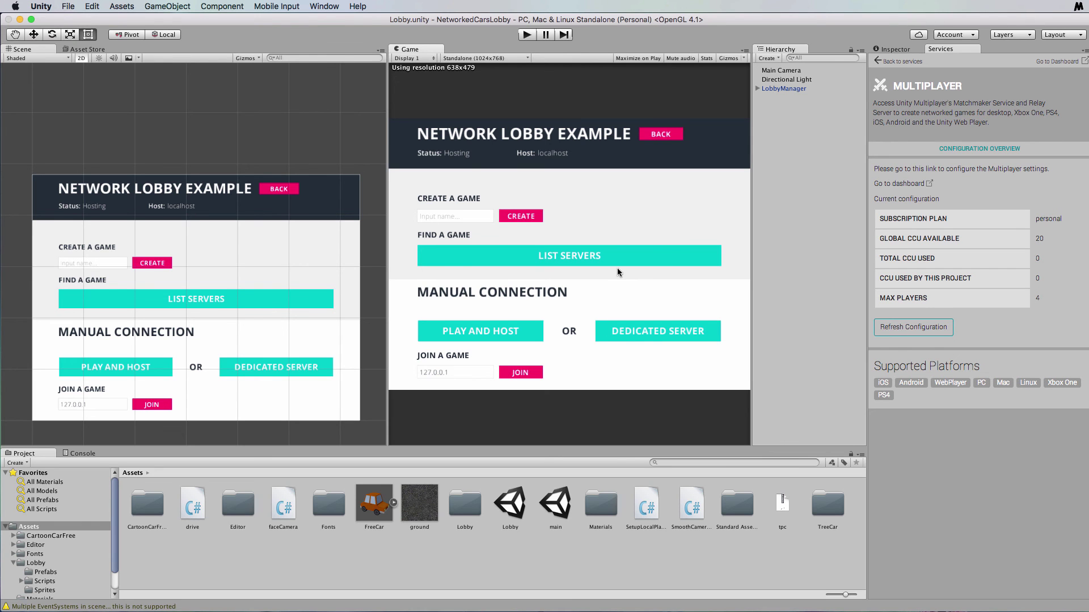
Run the Lobby scene, list the available servers and return to the lobby's main menu
{"action": "left_click", "coordinate": [527, 36]}
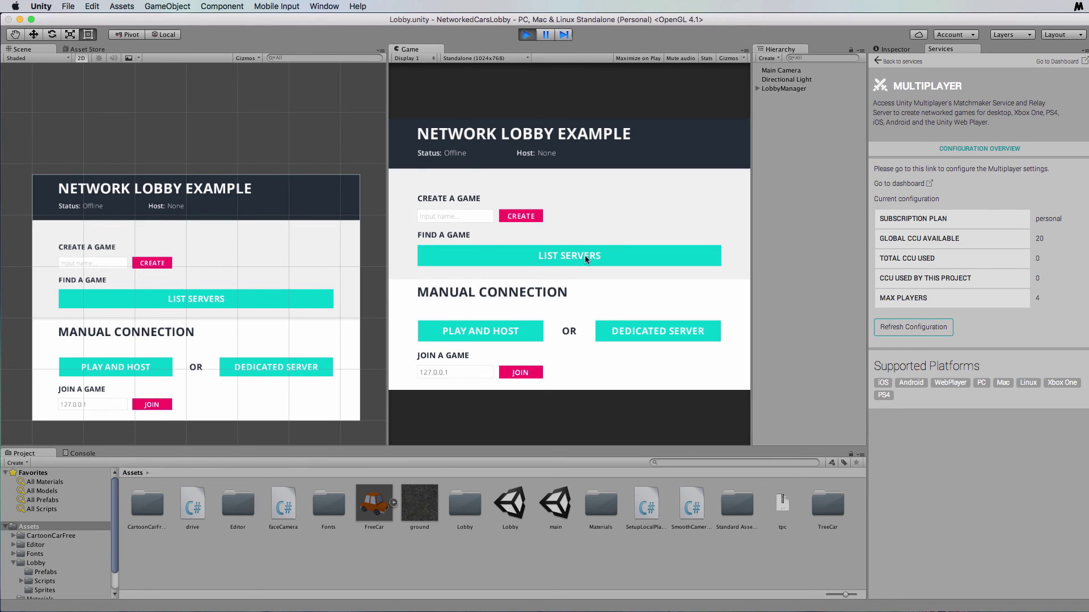
{"action": "left_click", "coordinate": [569, 258]}
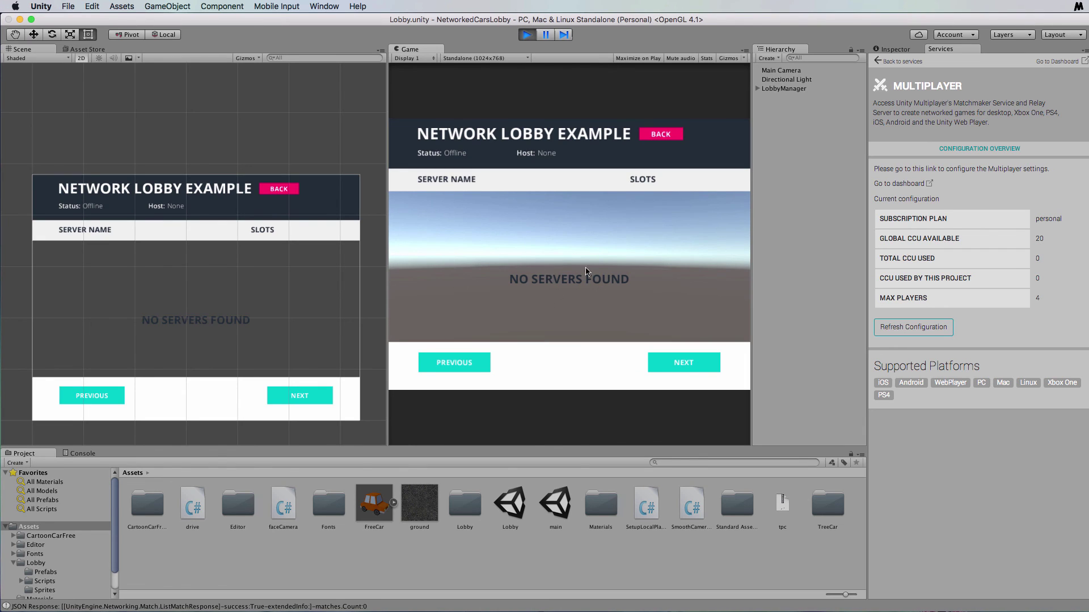
{"action": "left_click", "coordinate": [669, 134]}
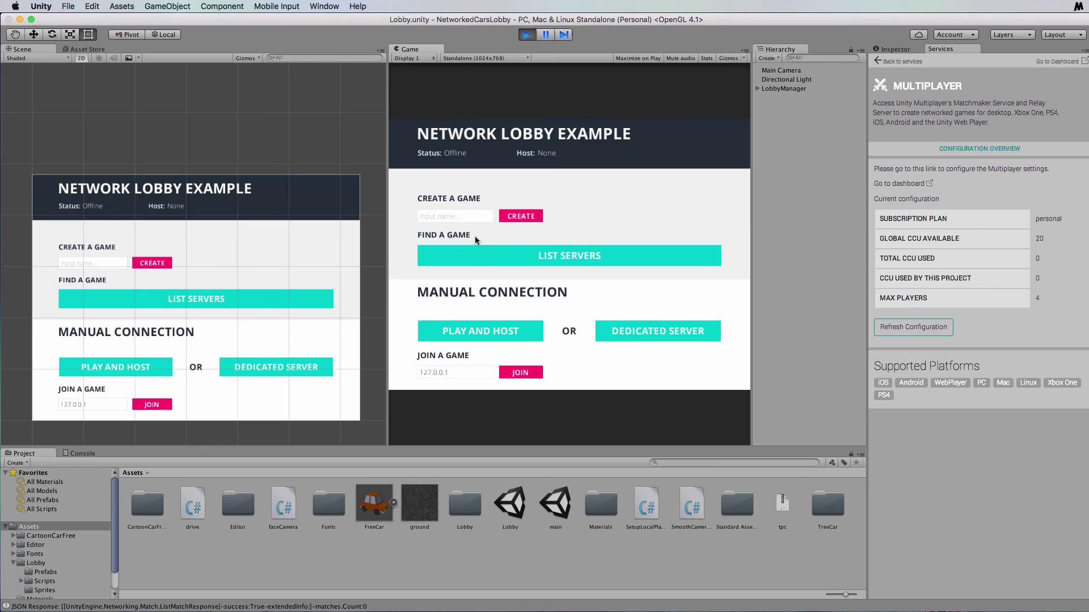
Create a matchmaking game named TestLobby1 from the running lobby
{"action": "left_click", "coordinate": [456, 217]}
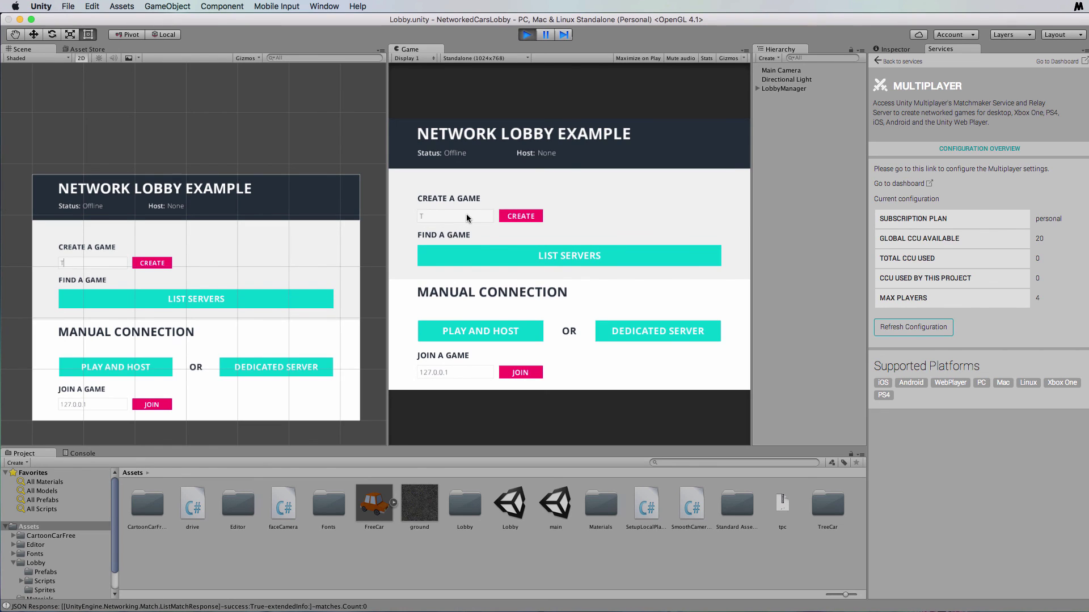
{"action": "type", "text": "TestLobby1"}
{"action": "left_click", "coordinate": [526, 217]}
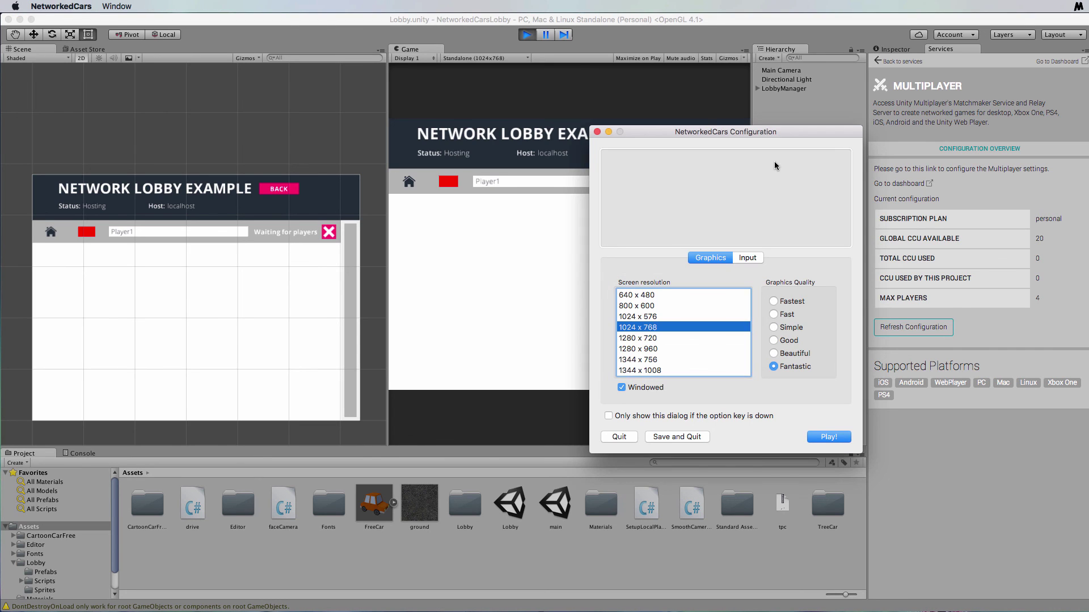
Launch the standalone NetworkedCars build at 800 x 600 and move its window clear of the editor's lobby
{"action": "left_click", "coordinate": [629, 306]}
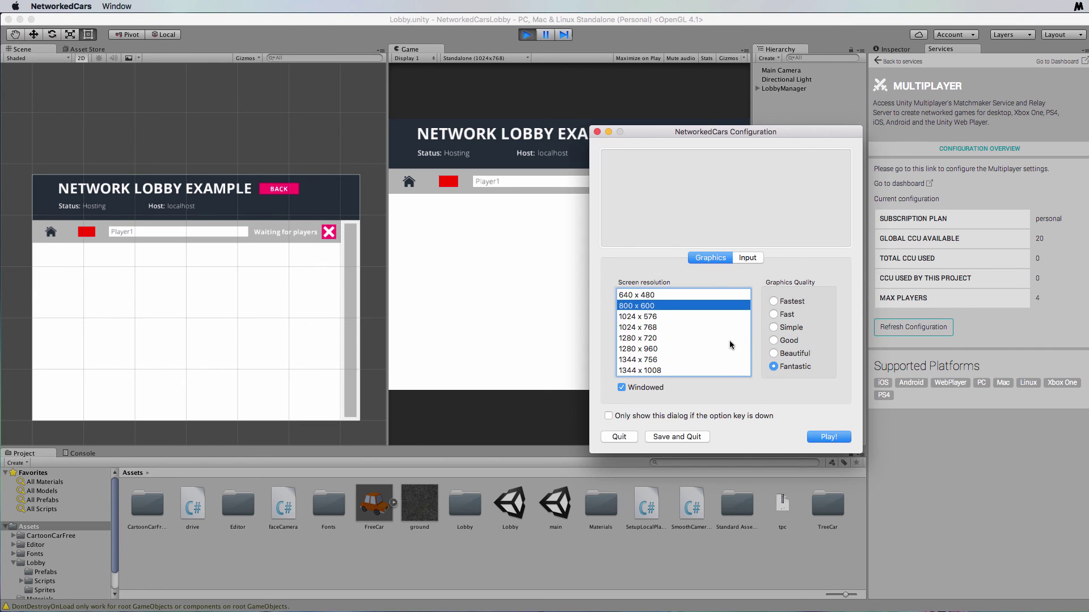
{"action": "left_click", "coordinate": [827, 436]}
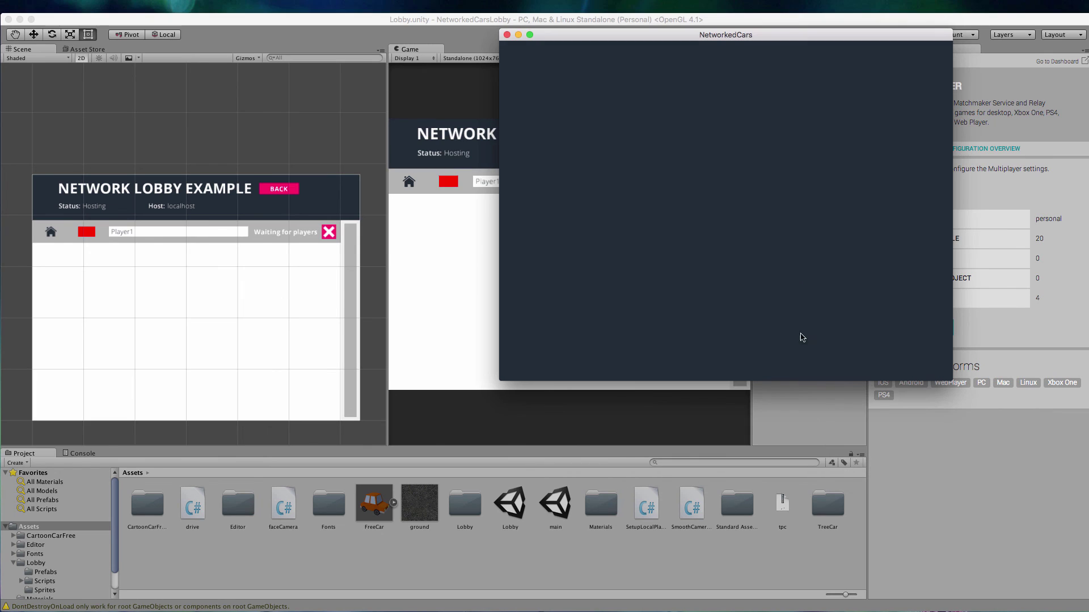
{"action": "left_click_drag", "start_coordinate": [648, 34], "coordinate": [792, 90]}
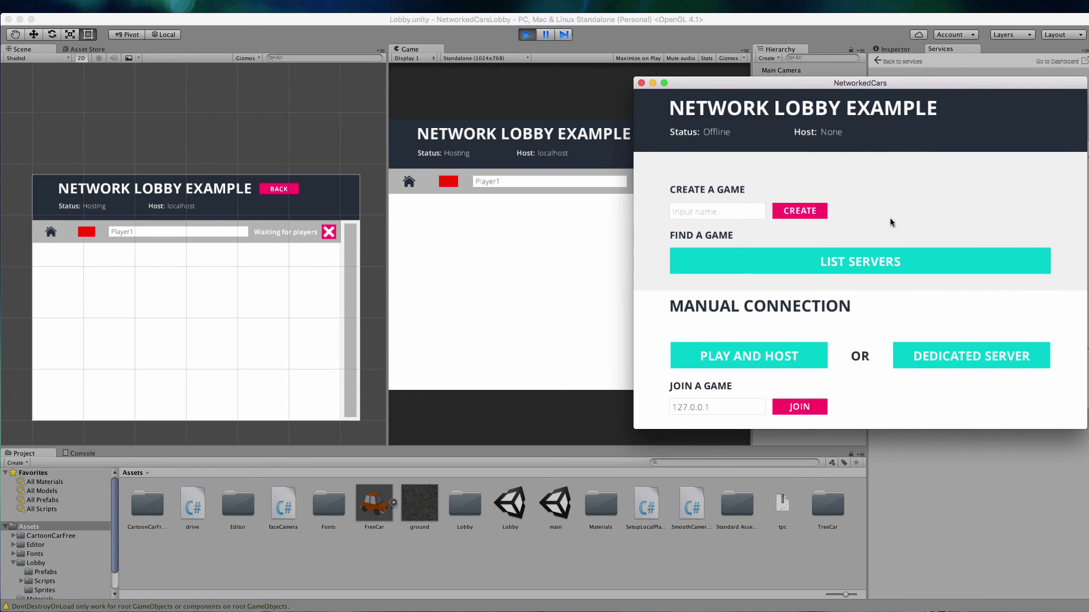
Join TestLobby1 from the standalone client's server list and move the client window to uncover the editor's Game view
{"action": "left_click", "coordinate": [857, 265]}
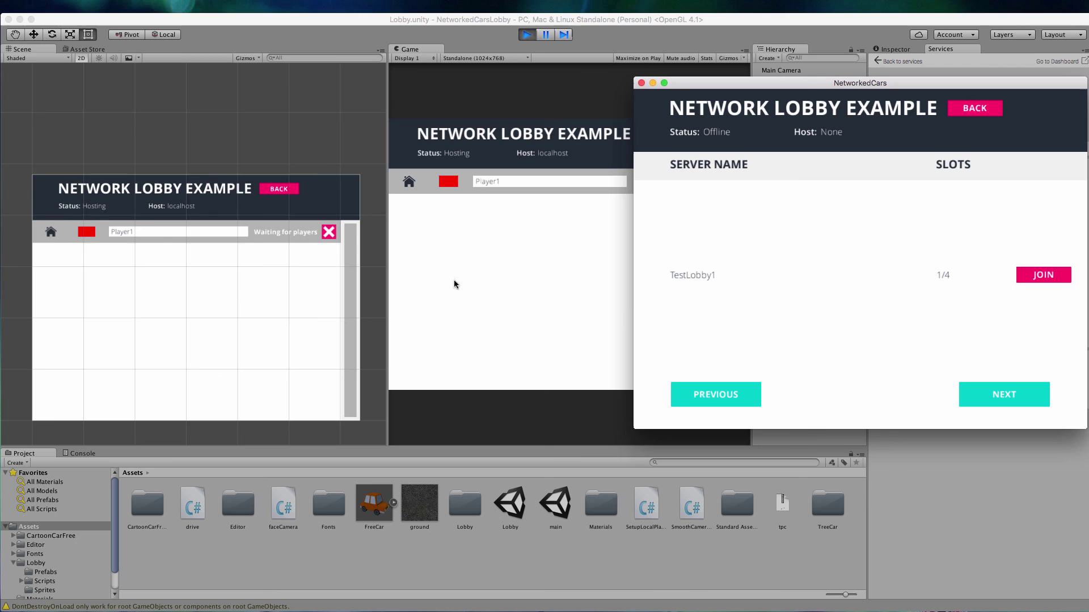
{"action": "left_click", "coordinate": [1049, 277]}
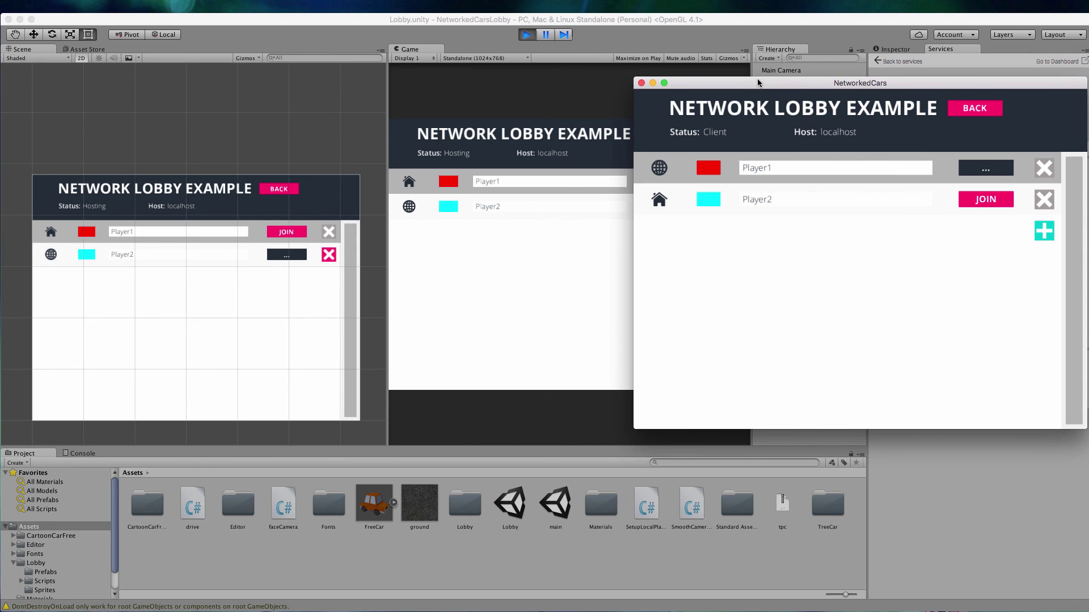
{"action": "left_click_drag", "start_coordinate": [758, 83], "coordinate": [780, 258]}
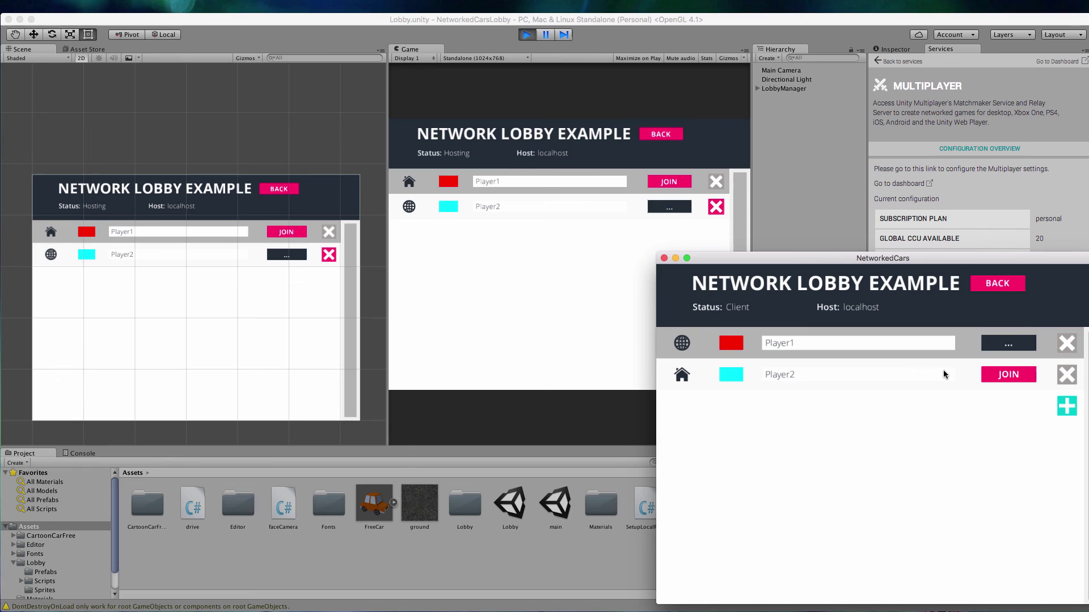
Ready up Player2 in the standalone client and Player1 in the editor's lobby to start the match
{"action": "left_click", "coordinate": [1007, 376]}
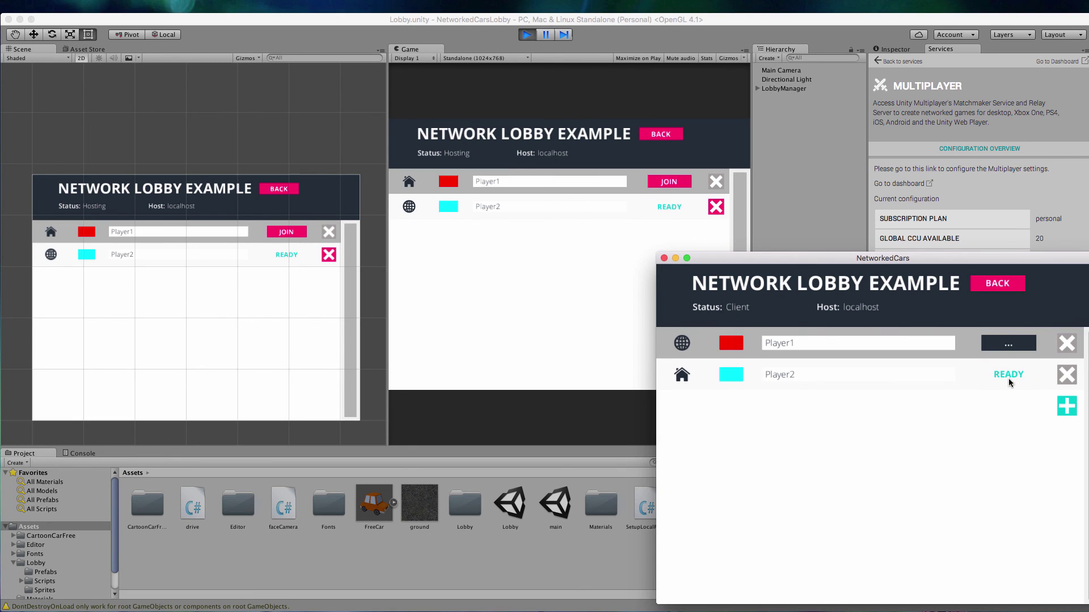
{"action": "left_click", "coordinate": [676, 182]}
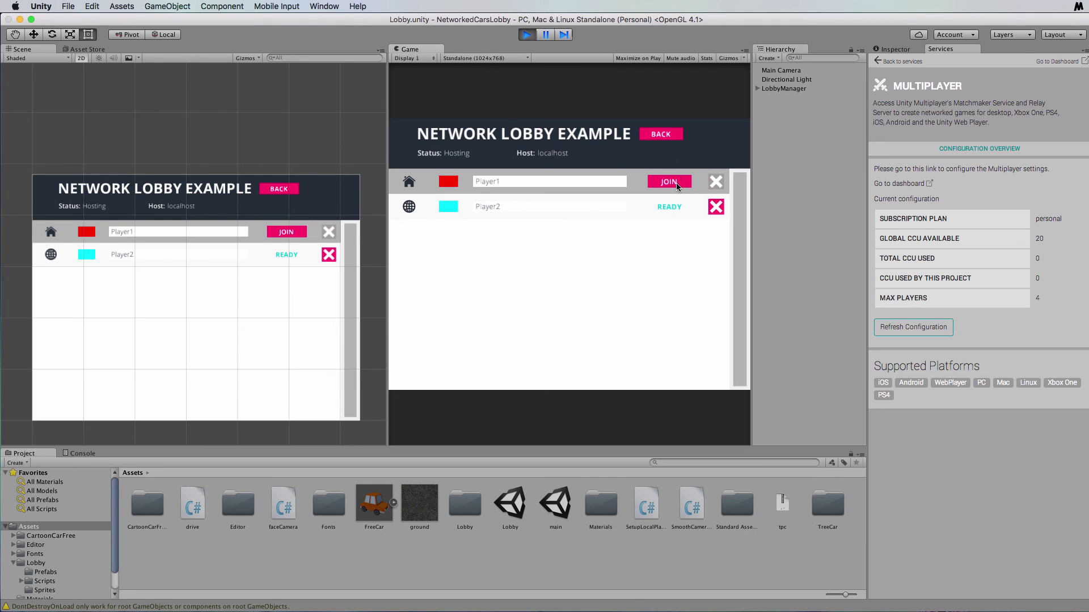
{"action": "left_click", "coordinate": [669, 182]}
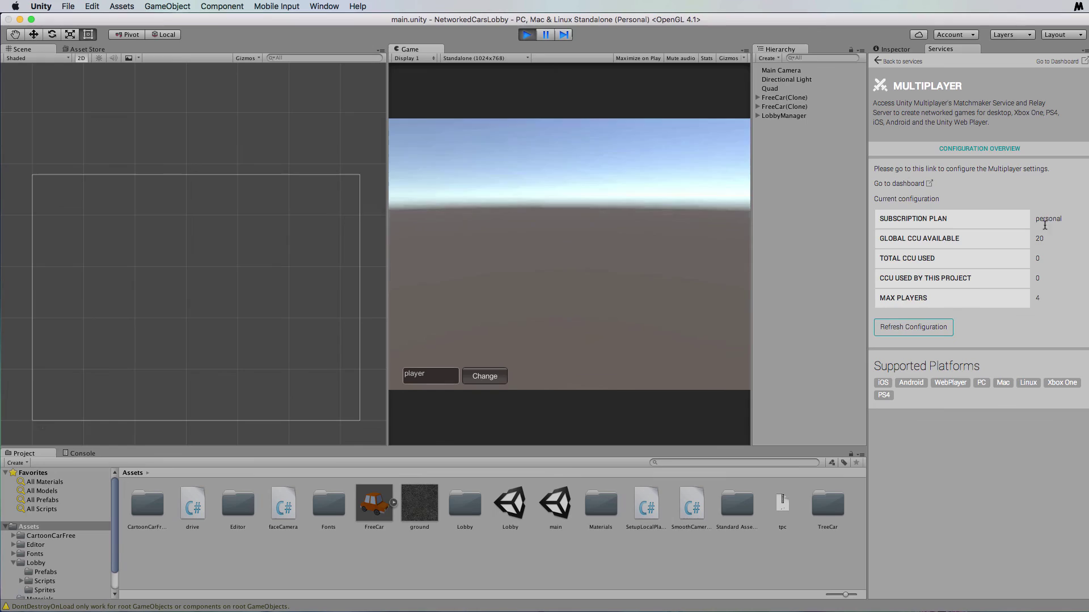
Switch to the NetworkedCars client, bring its window fully into view and toggle the in-game lobby header repeatedly
{"action": "key", "text": "super+Tab"}
{"action": "left_click_drag", "start_coordinate": [1018, 263], "coordinate": [894, 160]}
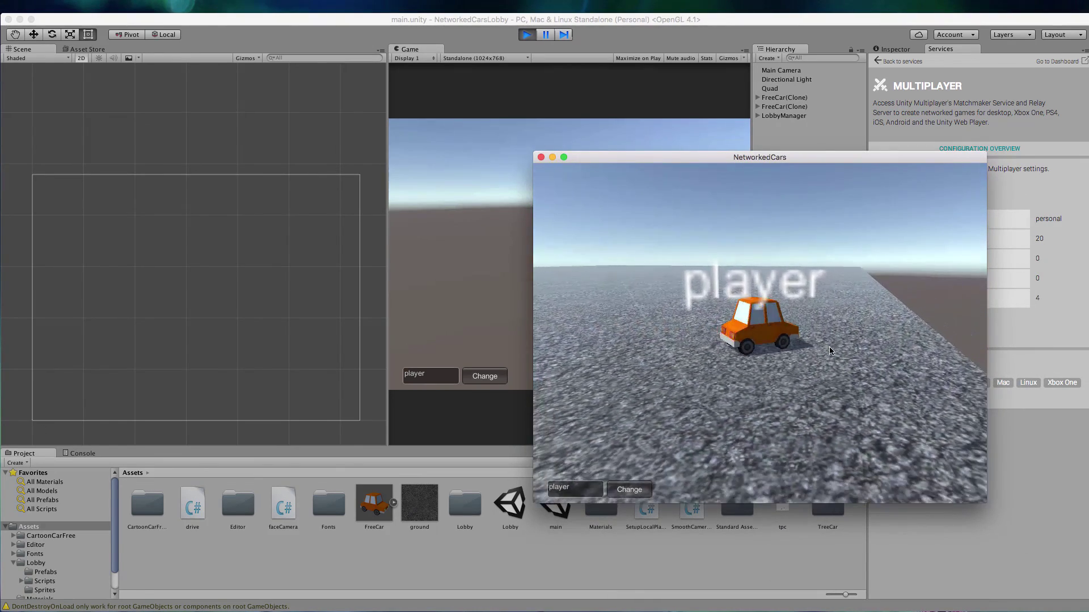
{"action": "key", "text": "Escape"}
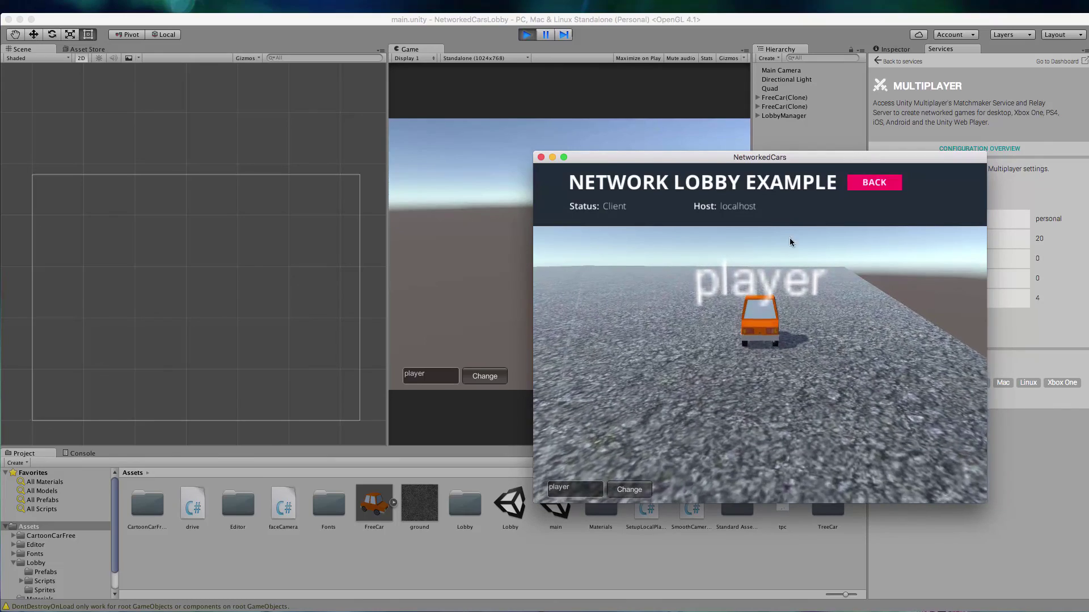
{"action": "key", "text": "Escape"}
{"action": "key", "text": "Escape"}
{"action": "key", "text": "Escape"}
{"action": "key", "text": "Escape"}
{"action": "key", "text": "Escape"}
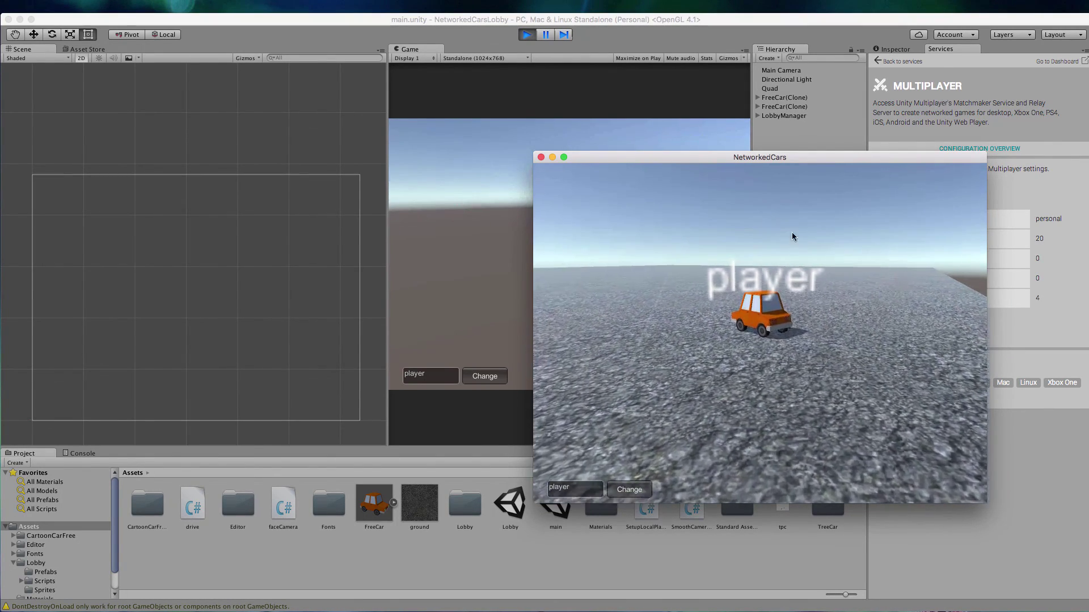
Quit the standalone NetworkedCars client and stop play mode in the Unity editor
{"action": "left_click", "coordinate": [541, 158]}
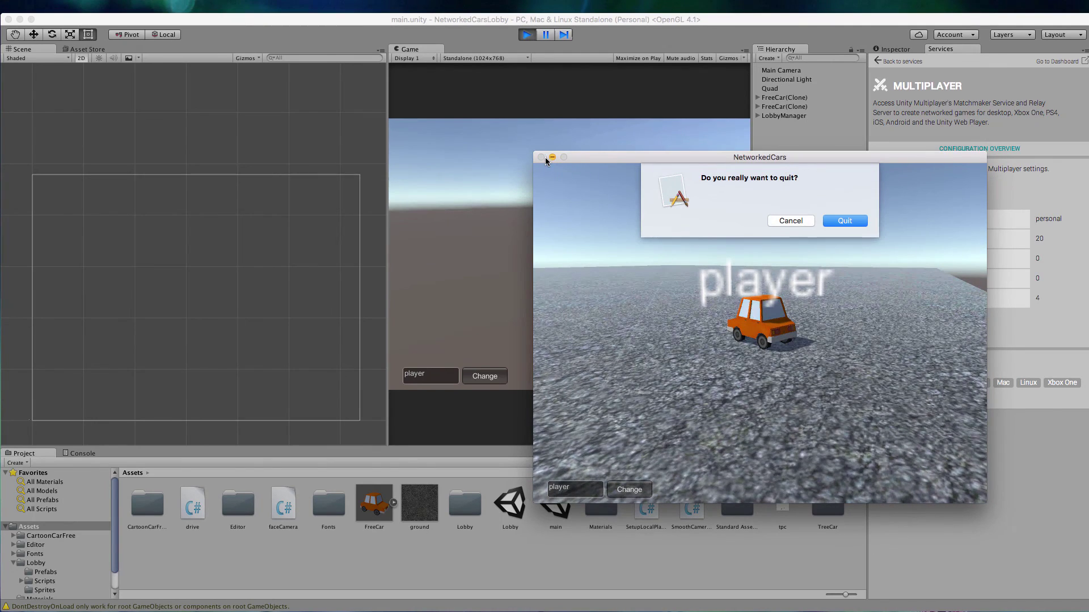
{"action": "left_click", "coordinate": [851, 223]}
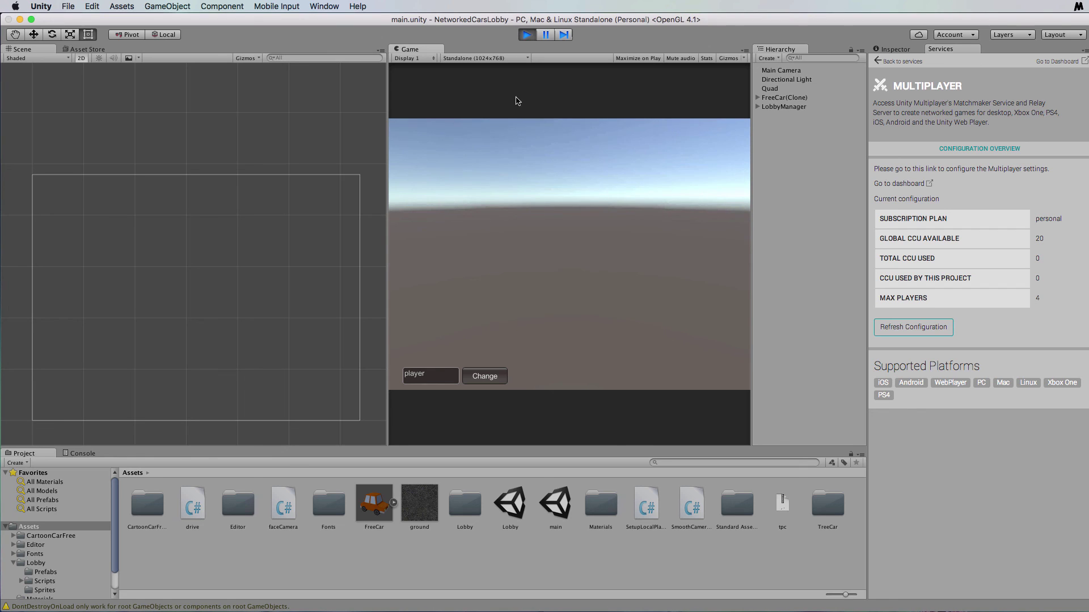
{"action": "left_click", "coordinate": [526, 36]}
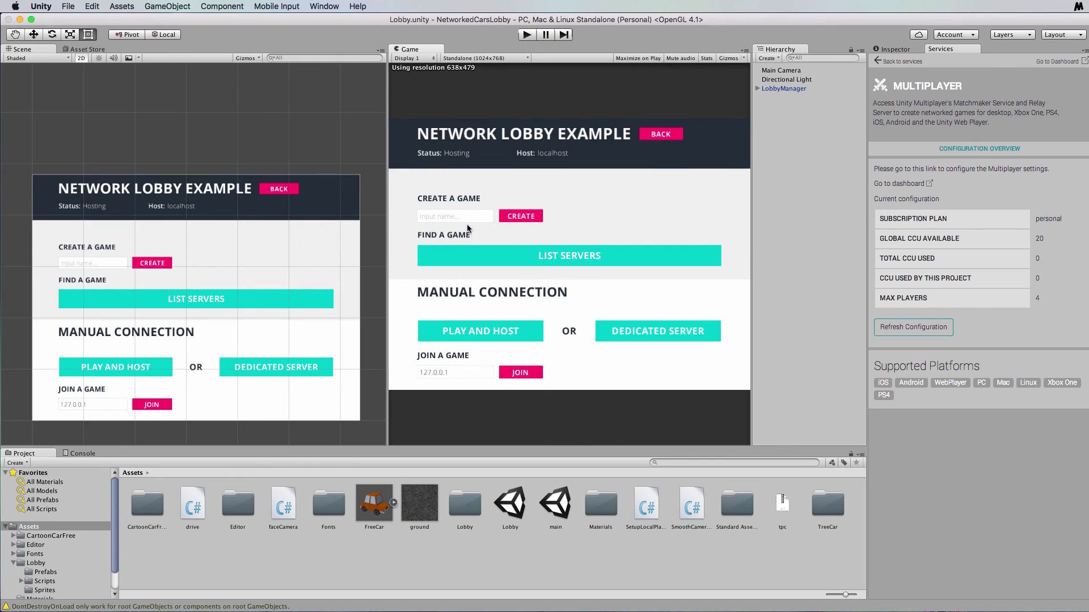